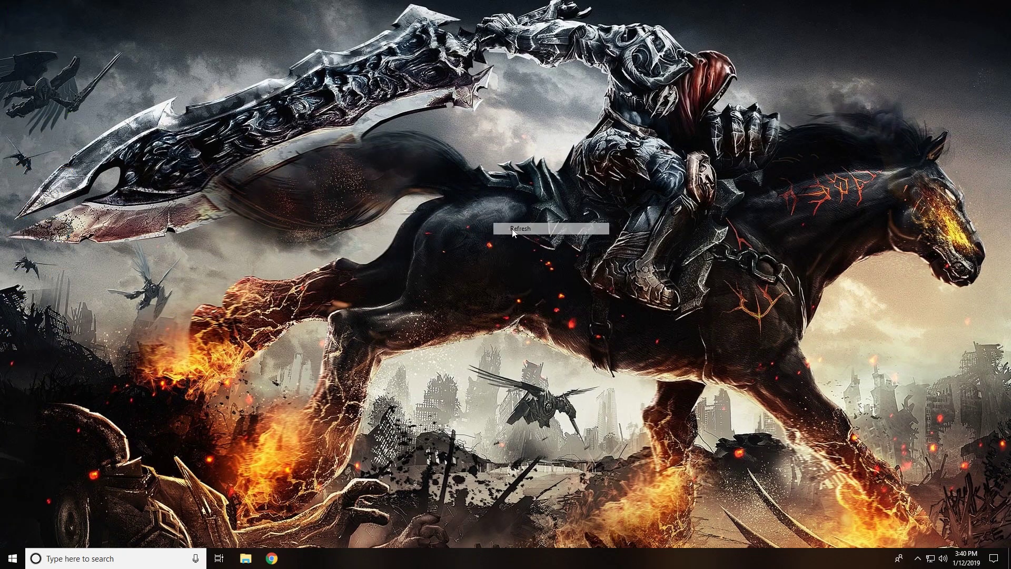
Refresh the desktop repeatedly from its right-click menu.
right_click(517, 218)
left_click(518, 247)
right_click(479, 168)
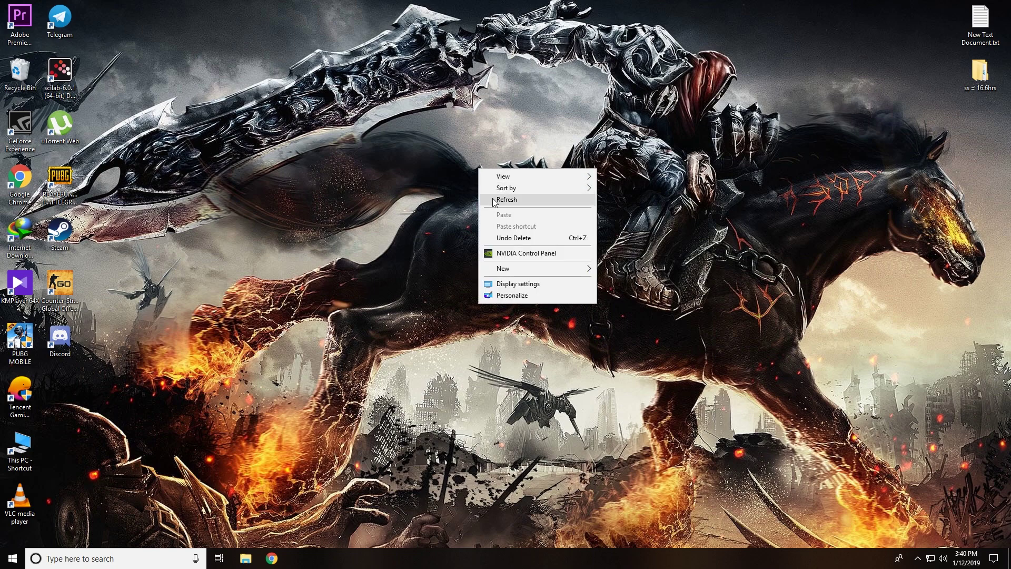
left_click(494, 200)
right_click(448, 169)
left_click(497, 202)
right_click(457, 189)
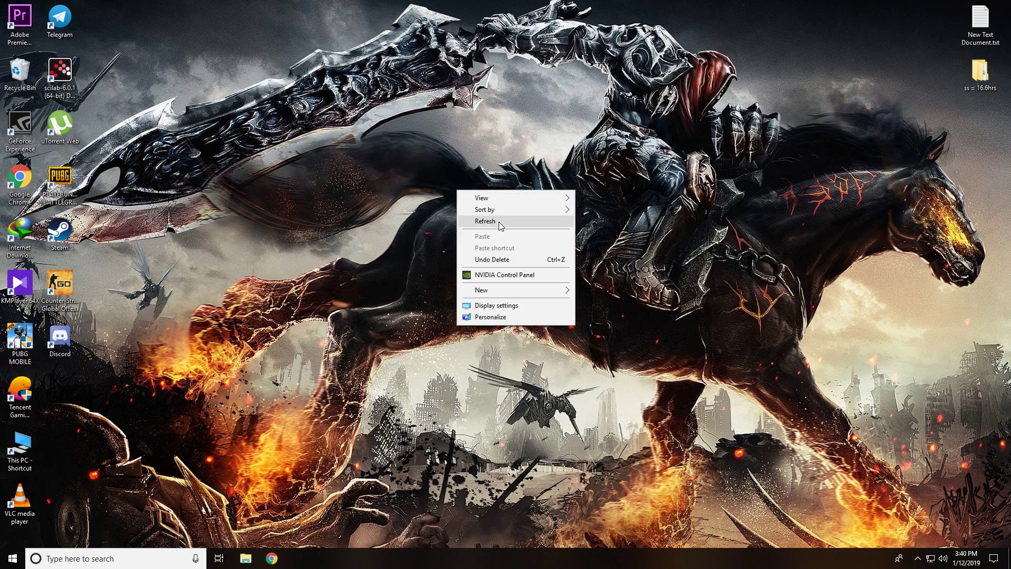
left_click(498, 222)
right_click(469, 198)
left_click(505, 226)
right_click(469, 192)
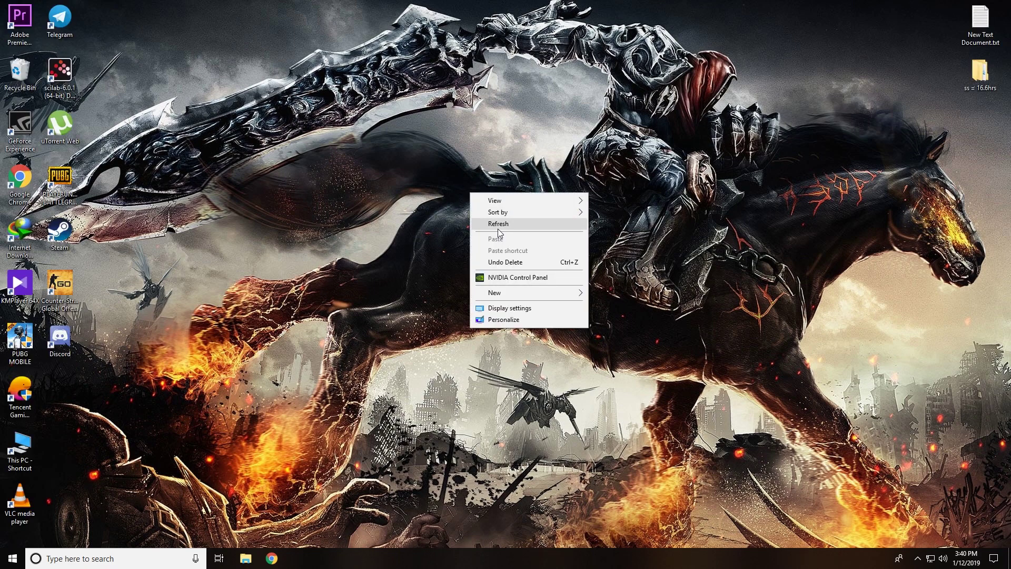
left_click(498, 227)
right_click(490, 216)
left_click(506, 248)
right_click(470, 176)
left_click(505, 207)
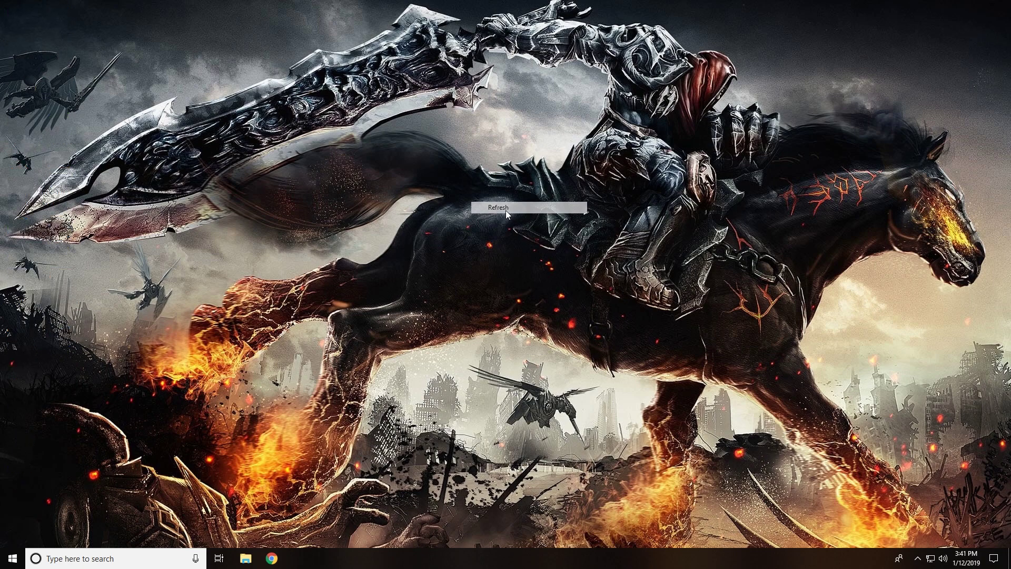
right_click(483, 192)
left_click(499, 223)
right_click(418, 224)
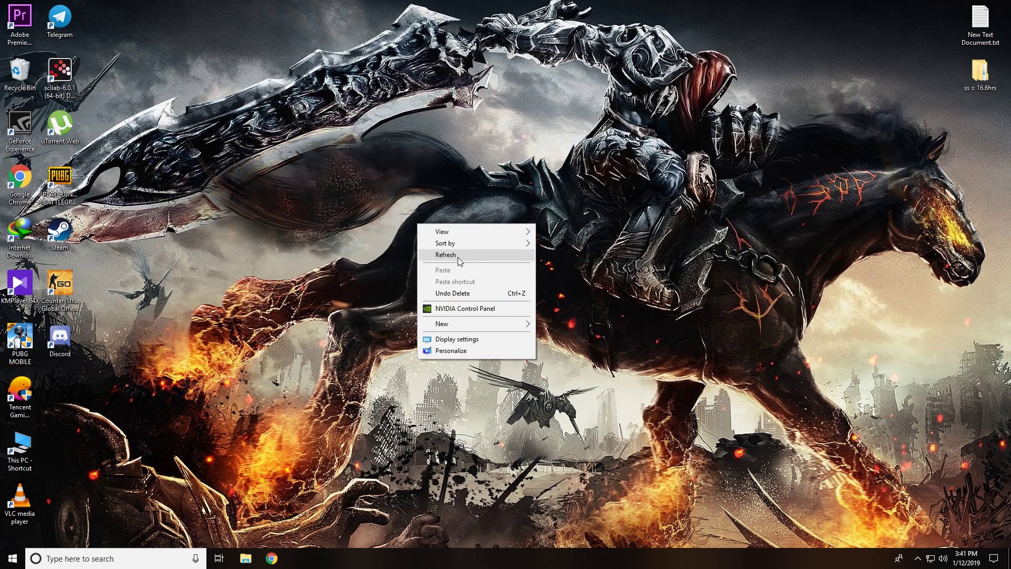
left_click(458, 258)
right_click(466, 171)
left_click(506, 203)
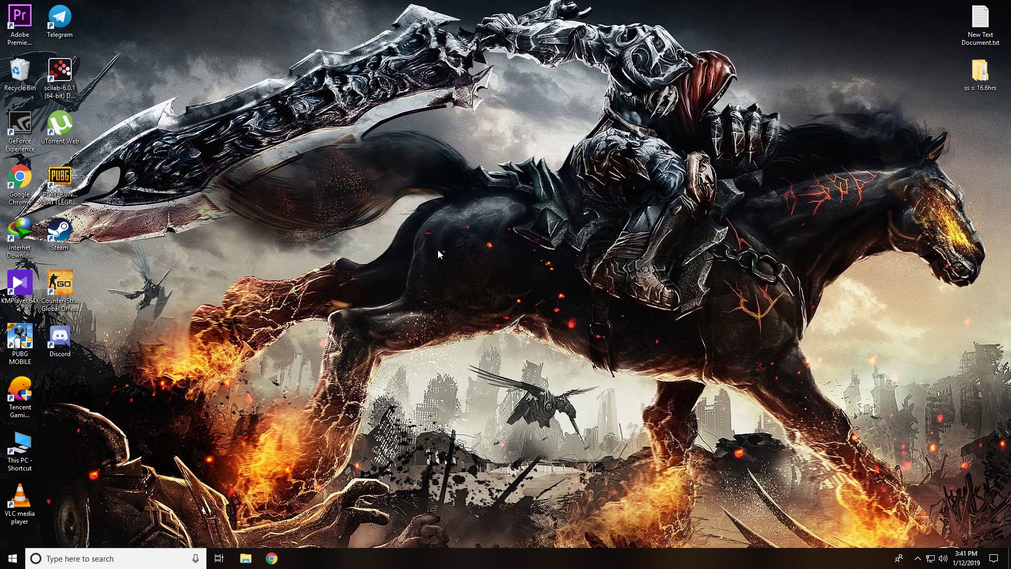
right_click(508, 175)
left_click(542, 206)
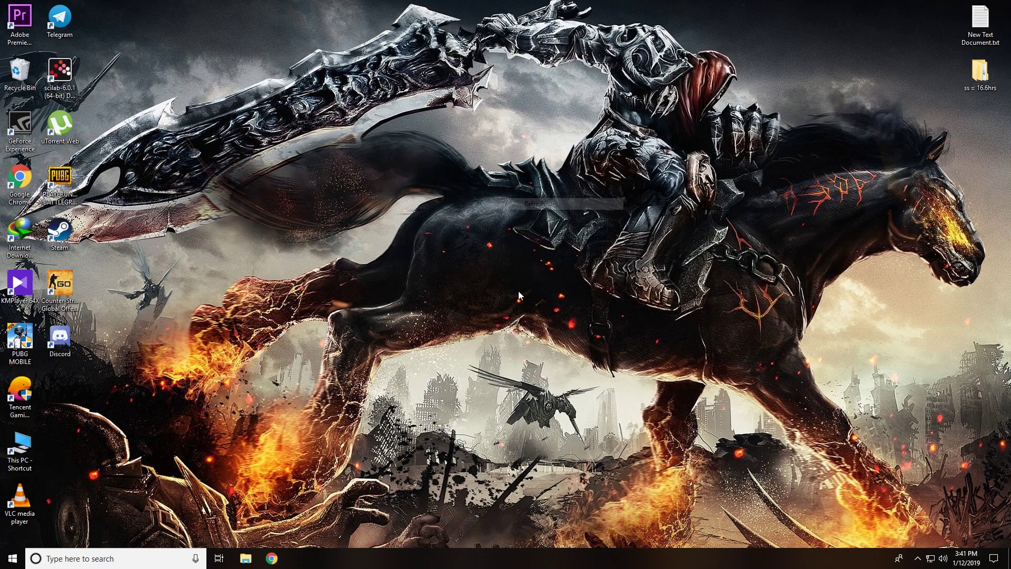
Launch Steam, return to the game library, and bring up the Steam menu.
double_click(65, 243)
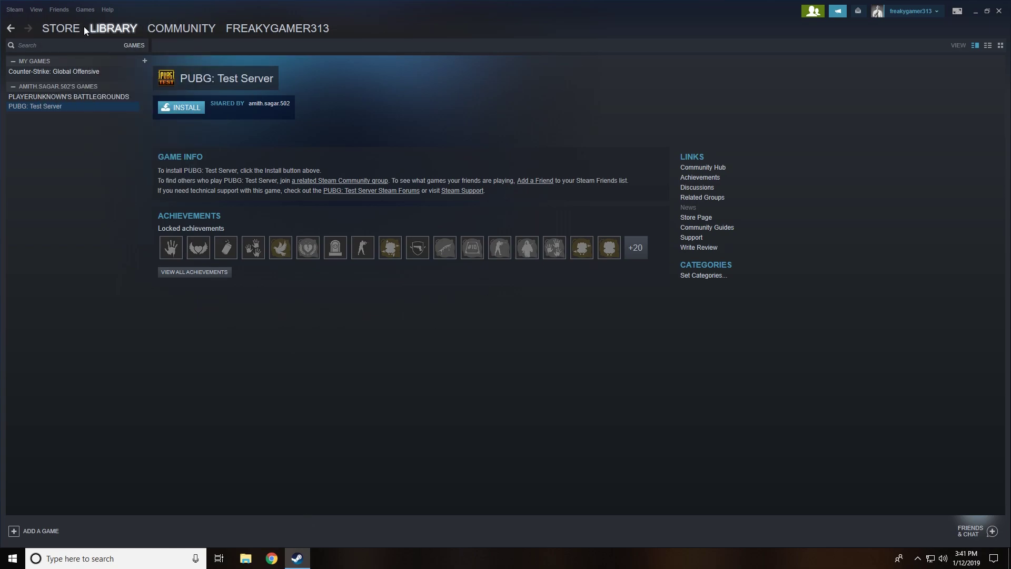
left_click(57, 27)
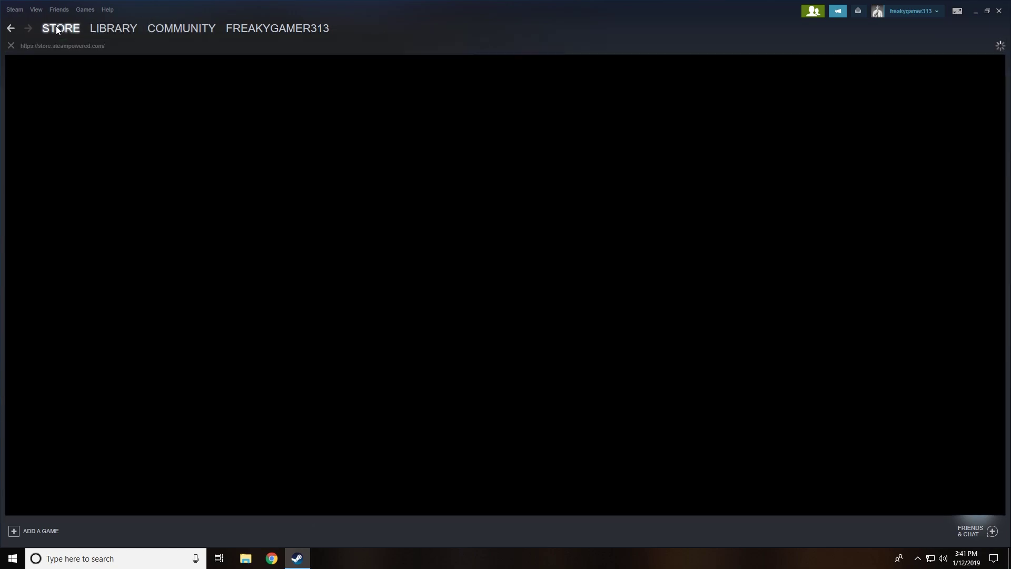
left_click(102, 28)
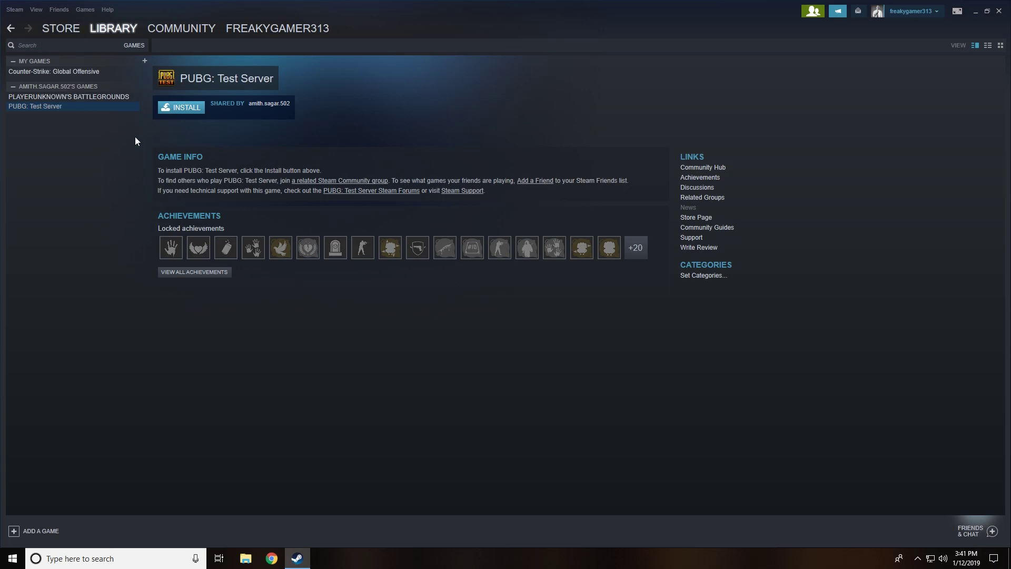
left_click(14, 11)
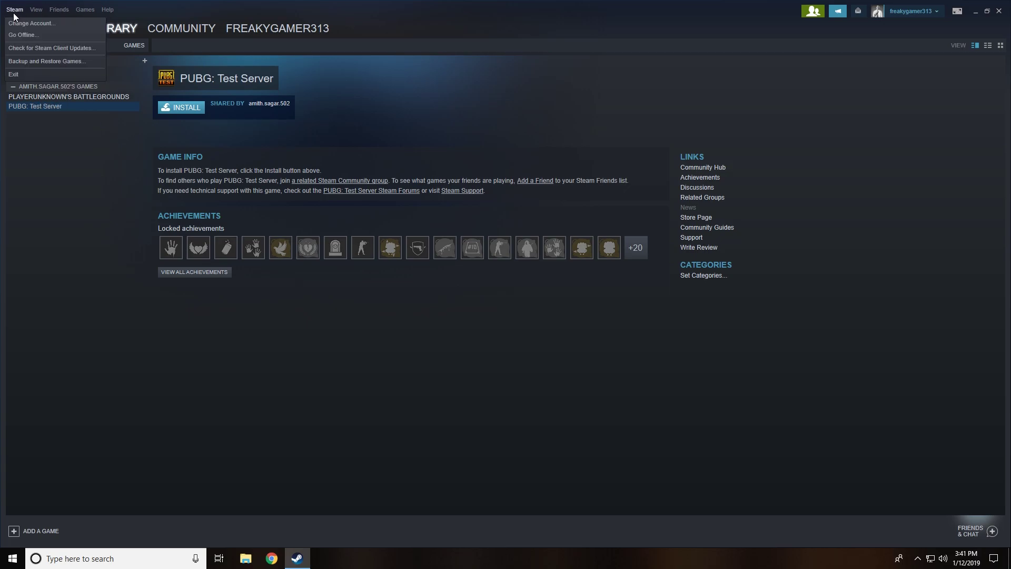
key("Right")
key("Left")
Back up installed programs, ticking Counter-Strike: Global Offensive (17694 MB required).
left_click(40, 62)
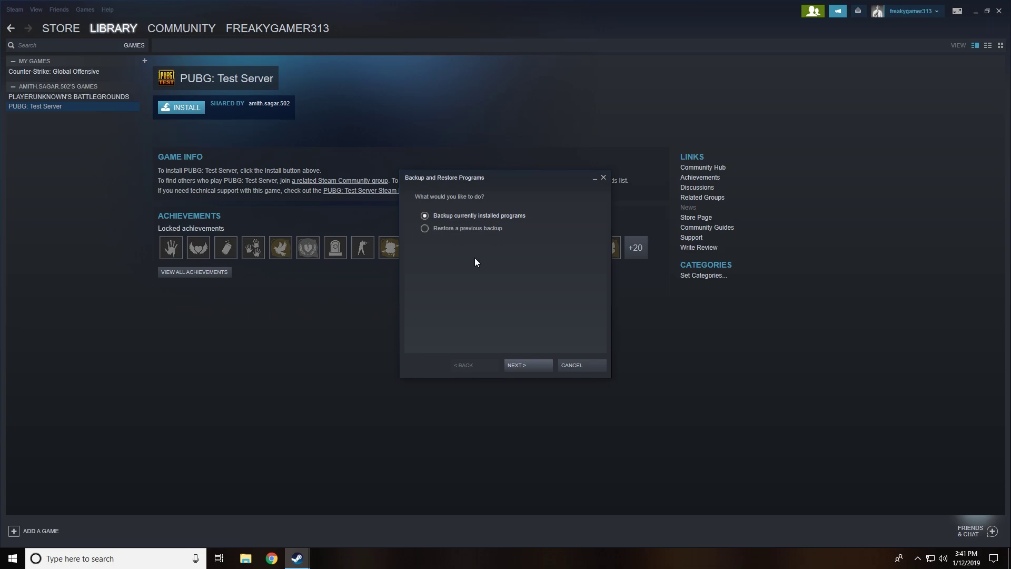
left_click(524, 365)
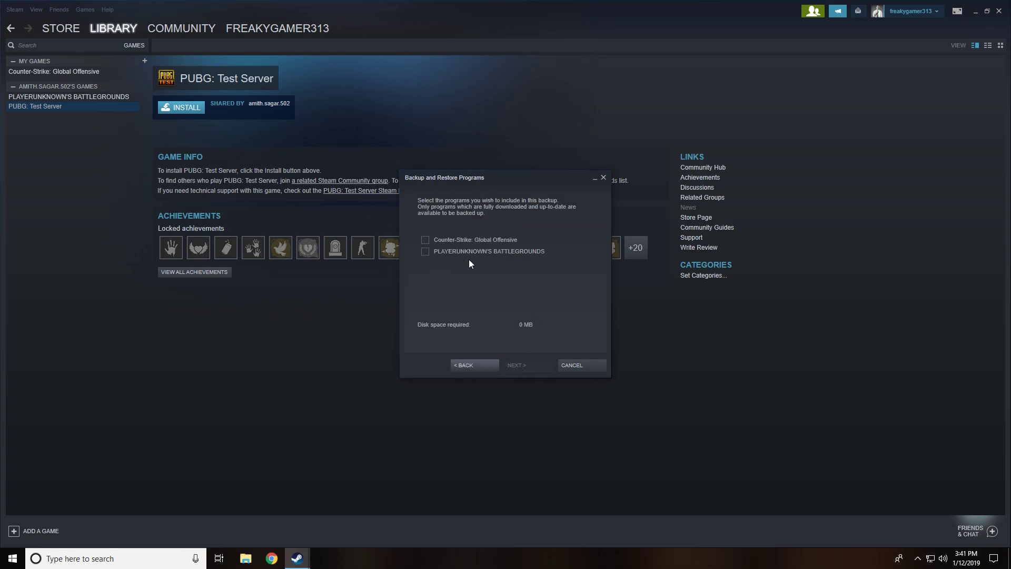
left_click(425, 240)
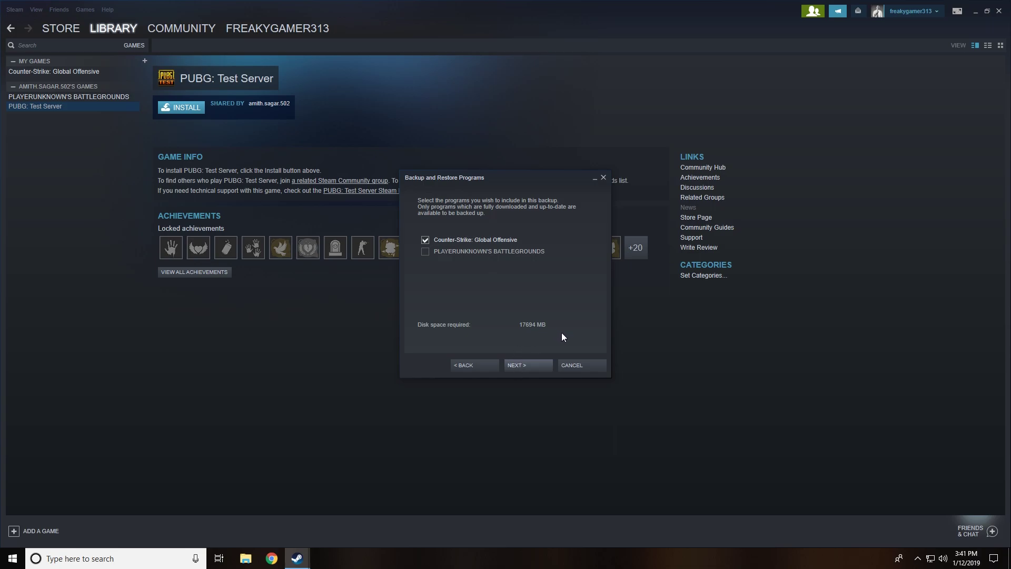
Create a new csgo folder on drive E and select E:\csgo\ as the backup destination.
left_click(522, 369)
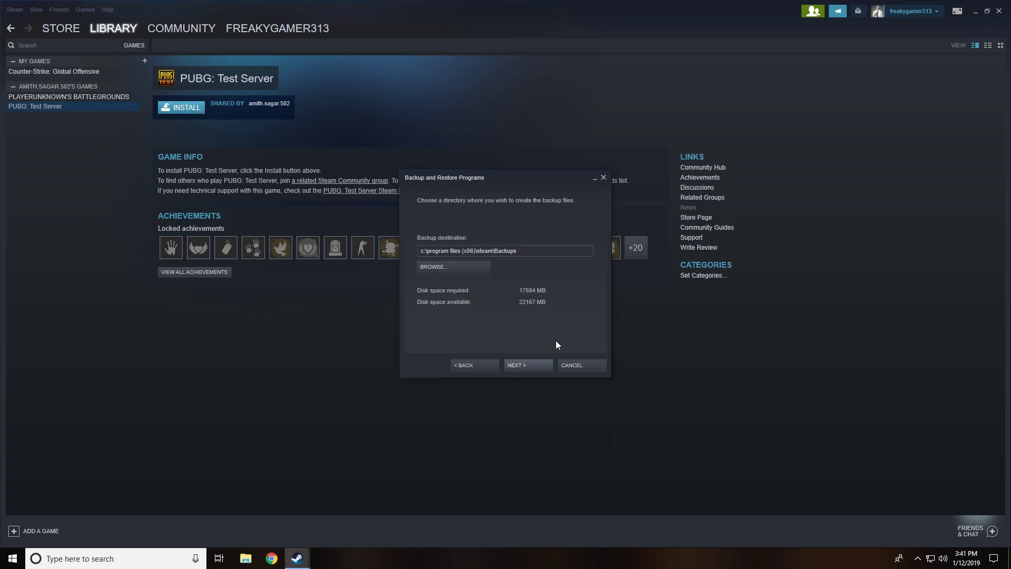
left_click(434, 268)
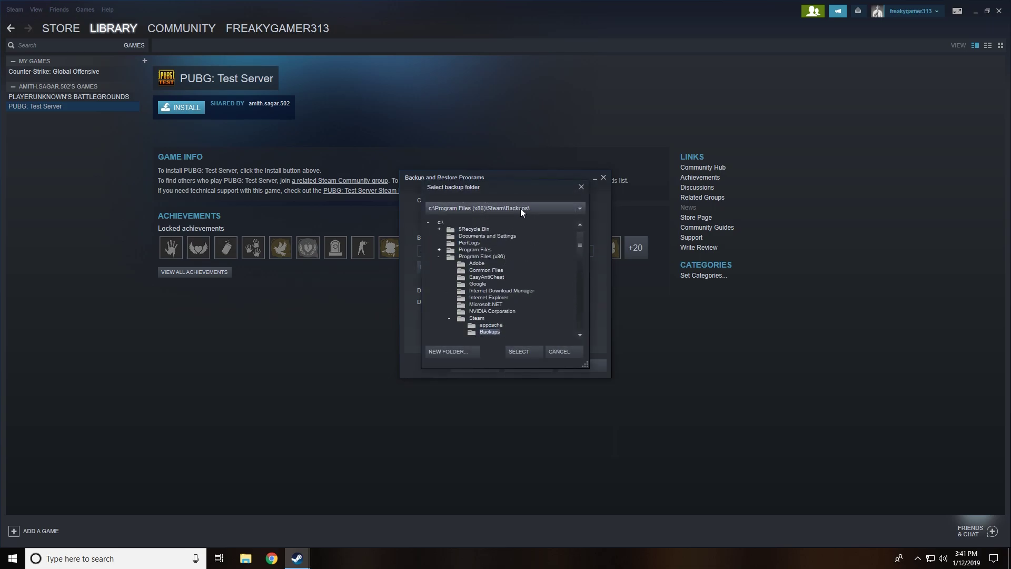
left_click(583, 209)
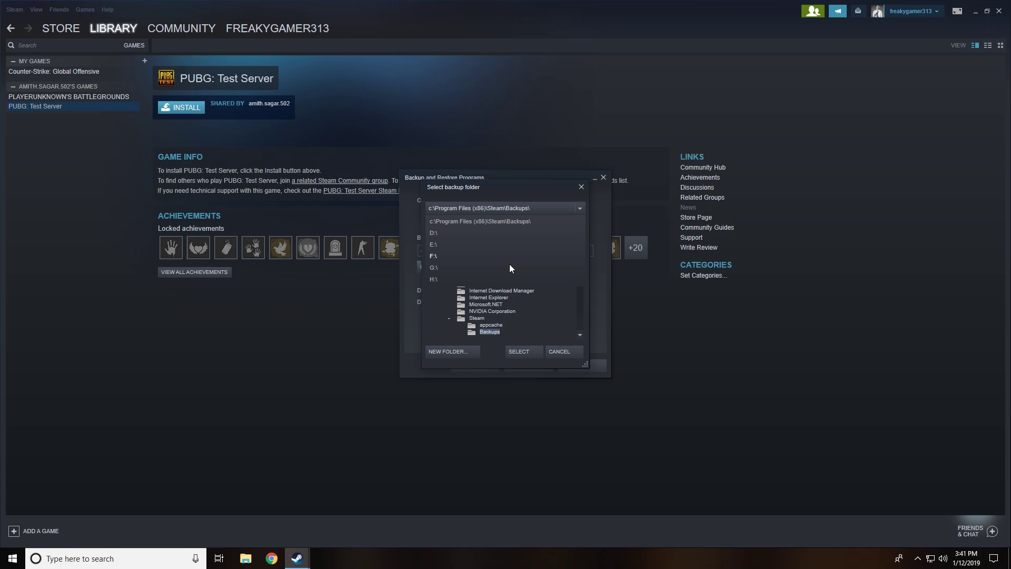
left_click(458, 246)
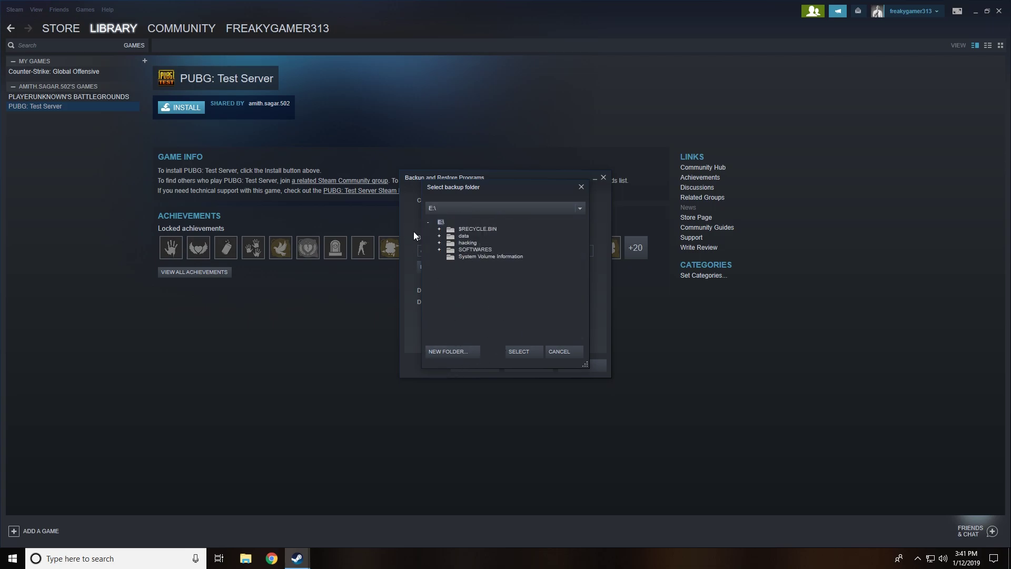
left_click(447, 351)
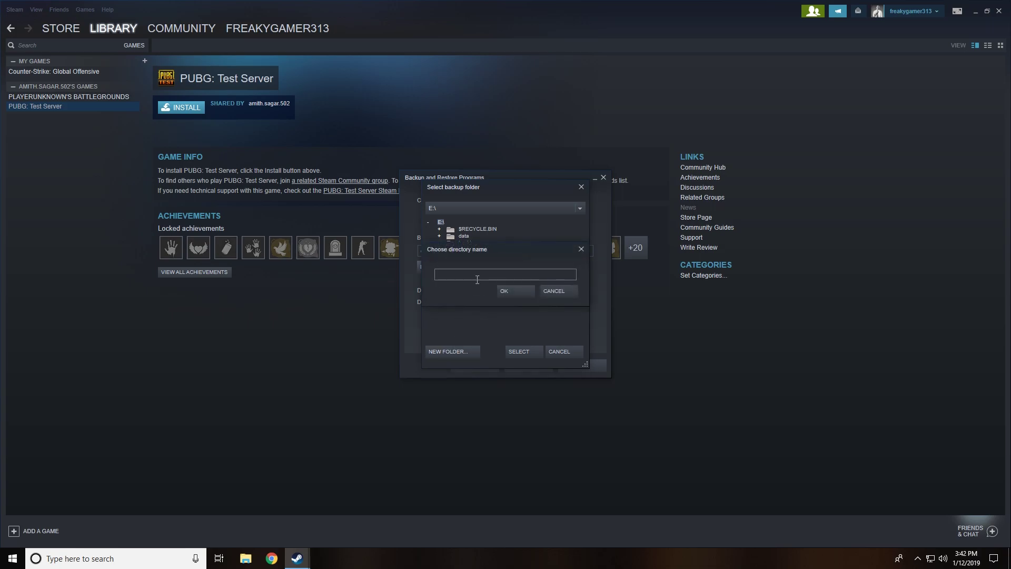
type("csgo")
left_click(504, 289)
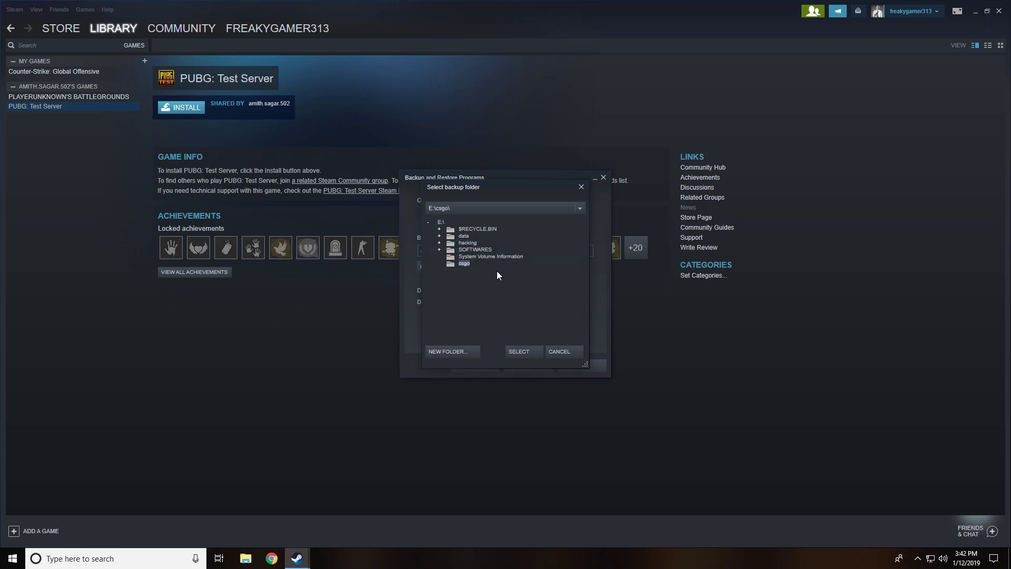
left_click(524, 354)
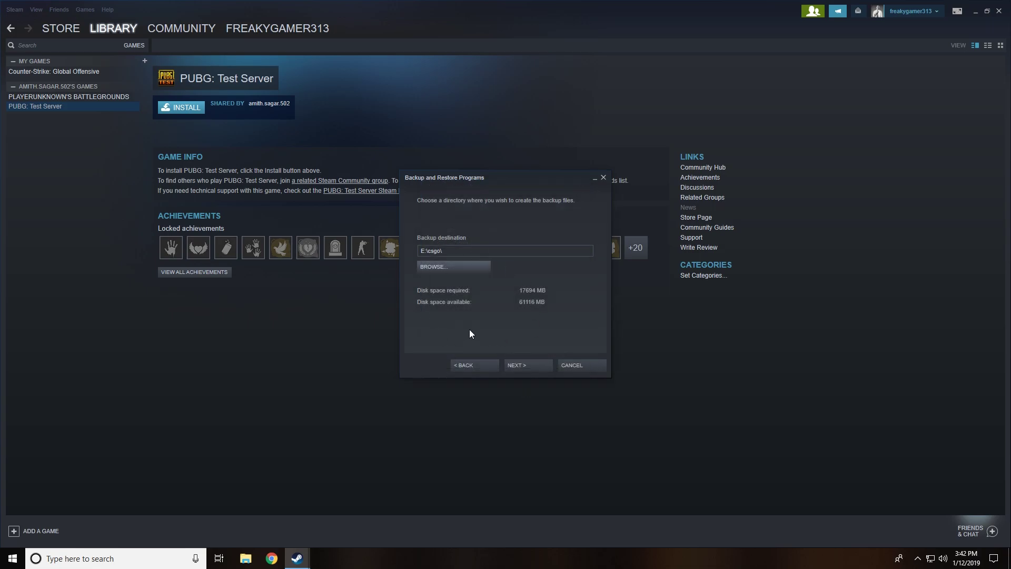
Set a custom 18000 MB backup file size and check the name Counter-Strike Global Offensive.
left_click(528, 365)
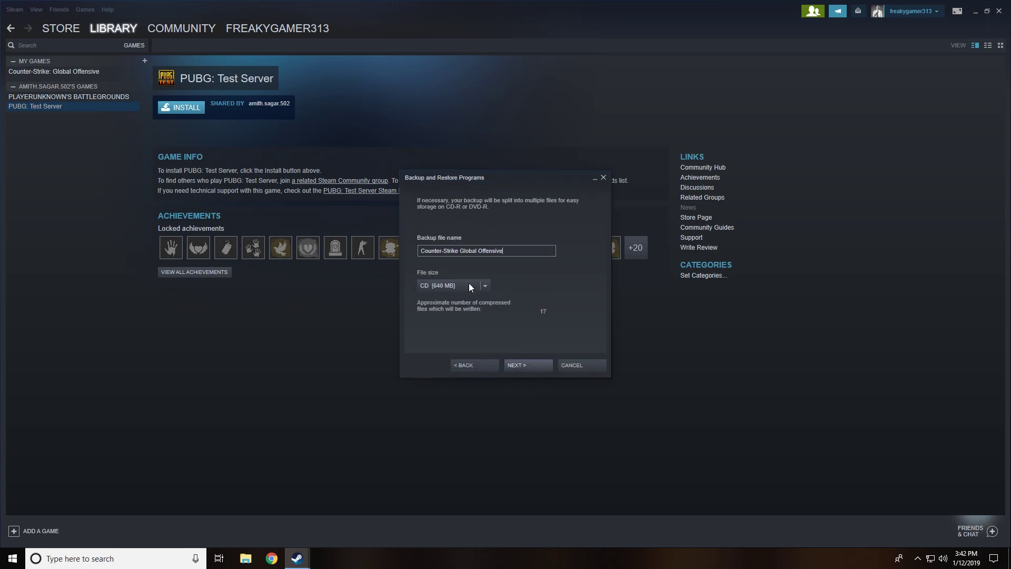
left_click(480, 287)
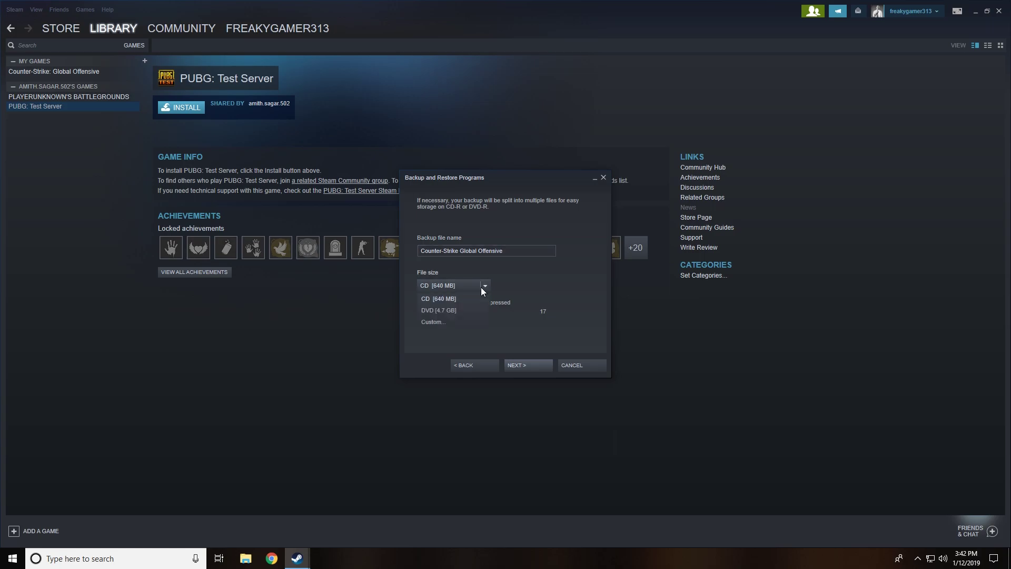
left_click(438, 322)
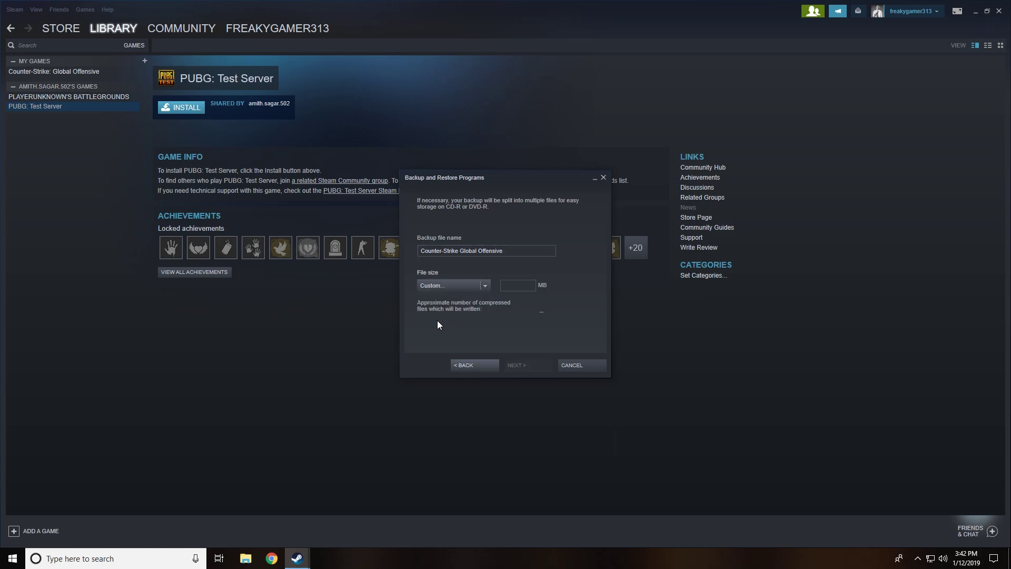
left_click(508, 288)
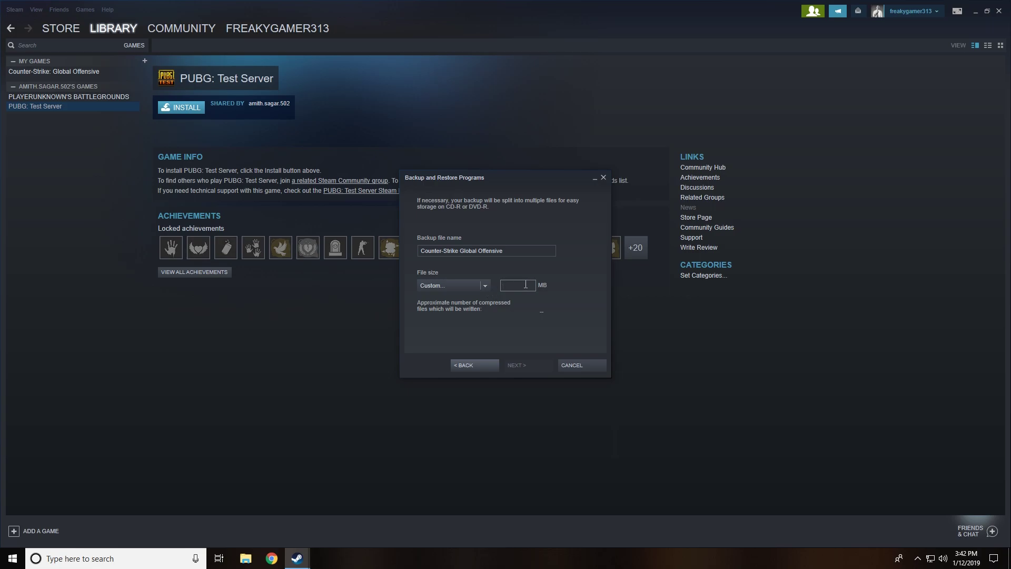
type("18000")
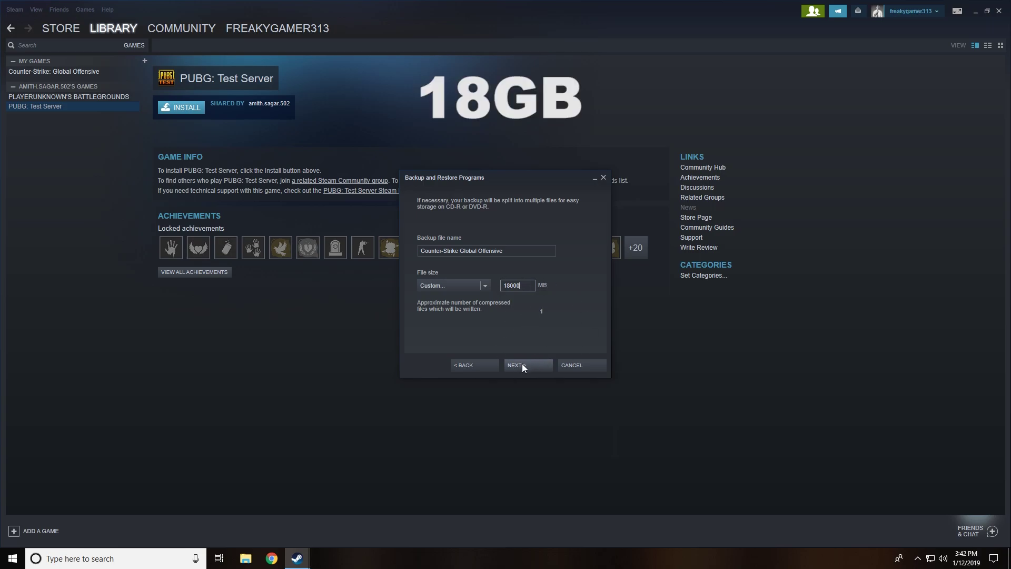
mouse_move(505, 248)
left_mouse_down()
mouse_move(421, 252)
mouse_move(502, 257)
left_mouse_up()
double_click(502, 257)
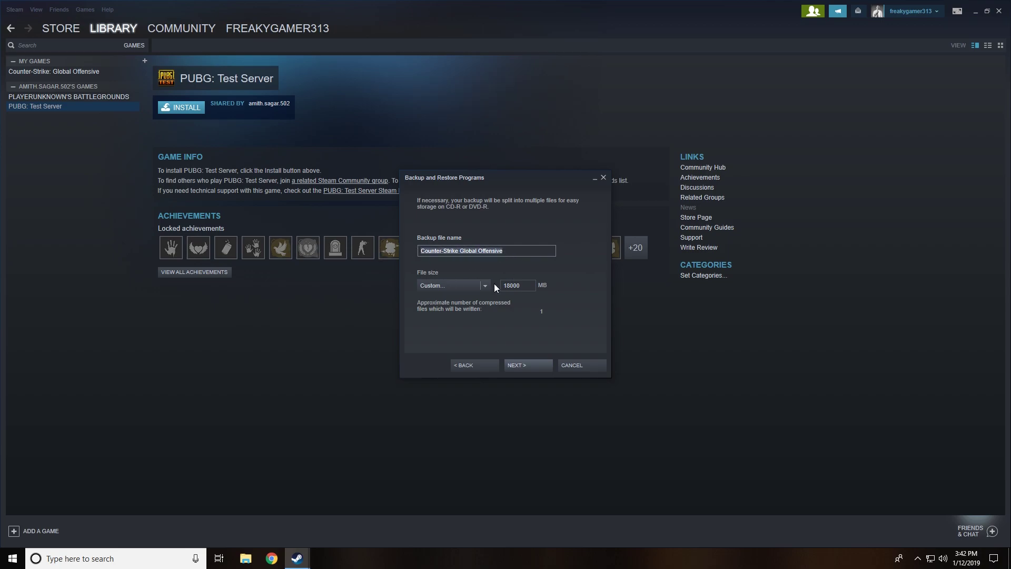
Start the Counter-Strike Global Offensive backup (17694 MB total).
left_click(521, 365)
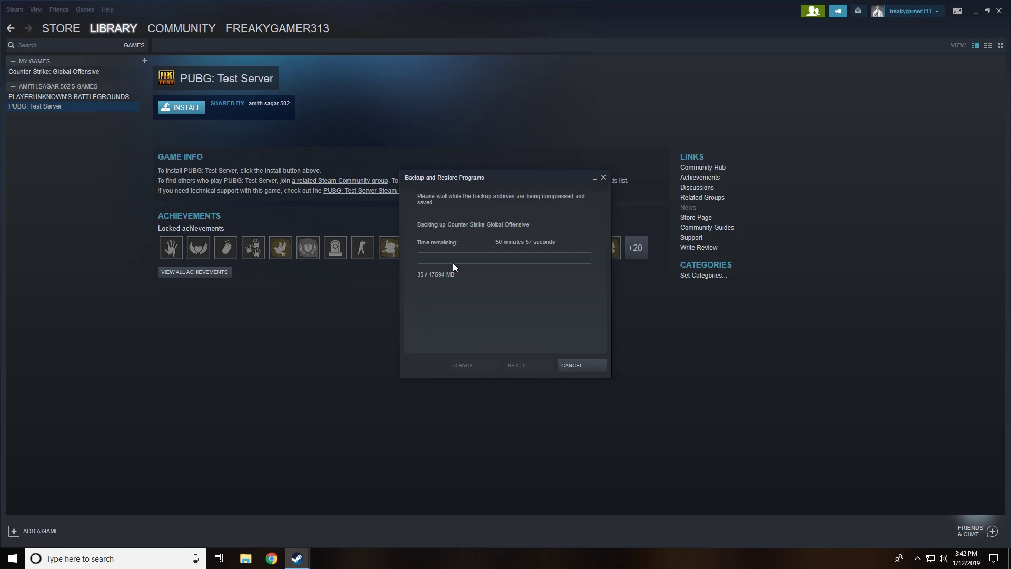
Dismiss the backup dialog, close Steam, and refresh the desktop.
key("Escape")
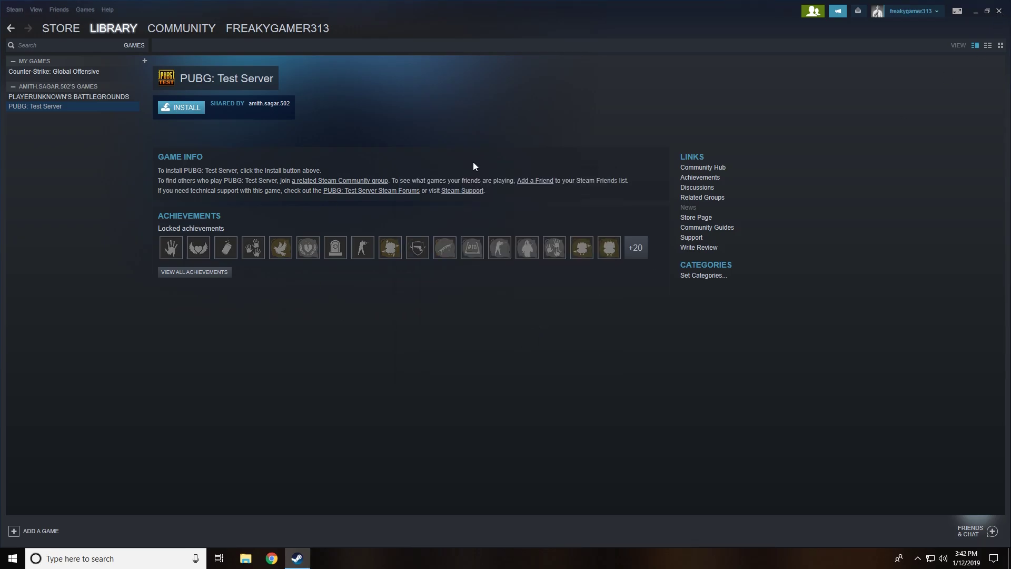
left_click(999, 11)
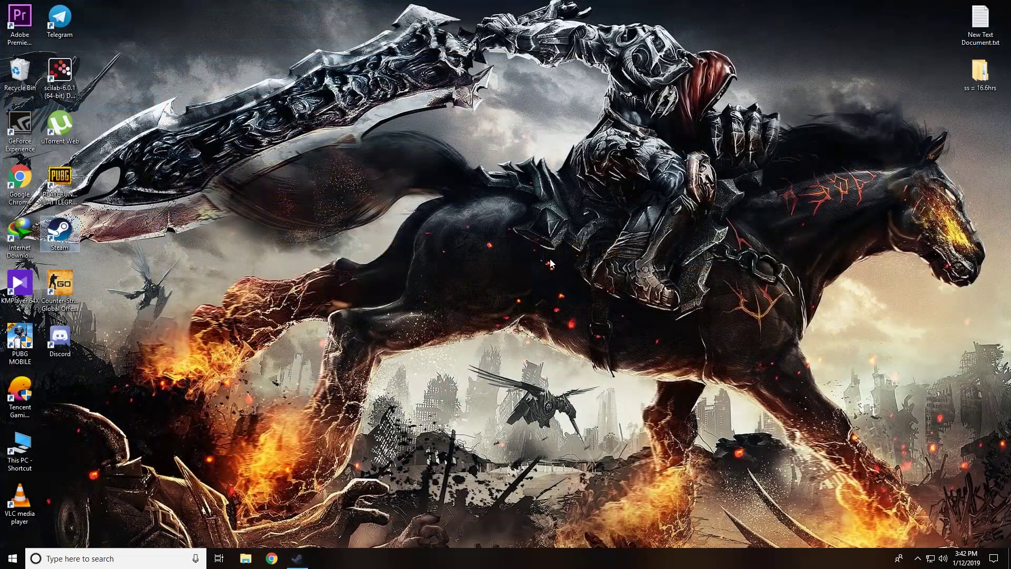
right_click(414, 228)
left_click(464, 259)
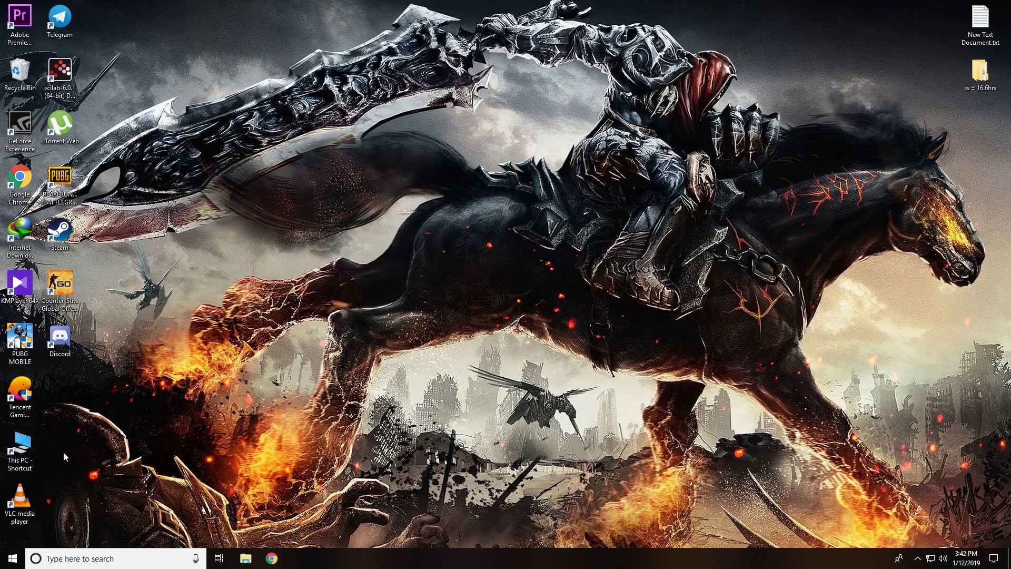
In This PC, open D:\csgo and delete the redundant inner csgo folder.
double_click(20, 449)
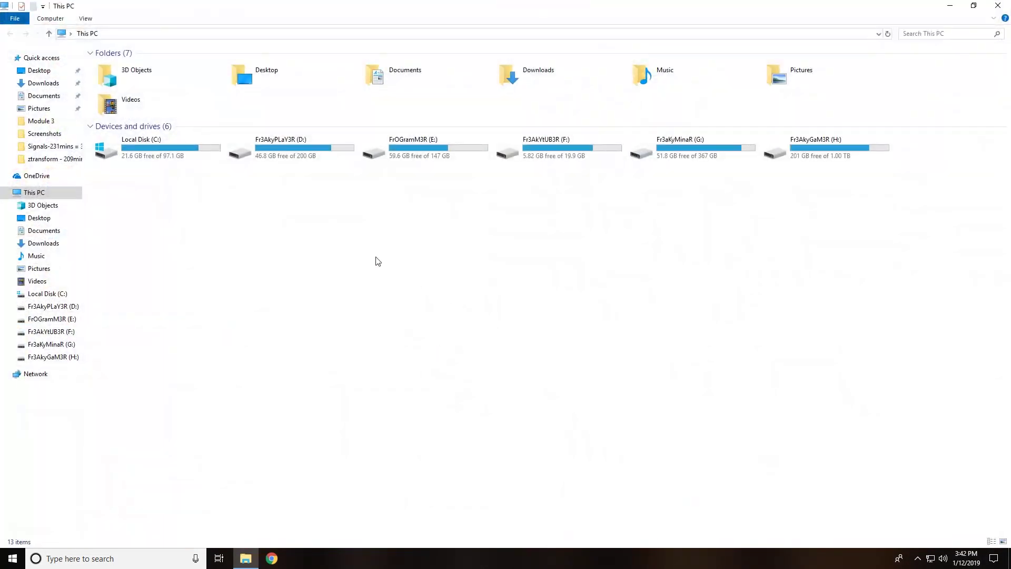
double_click(300, 155)
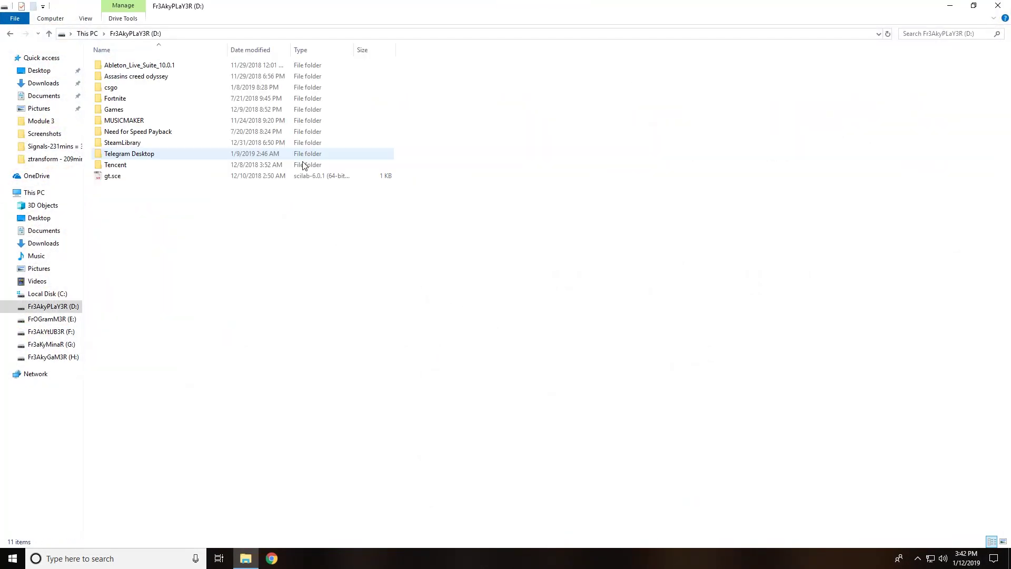
double_click(121, 90)
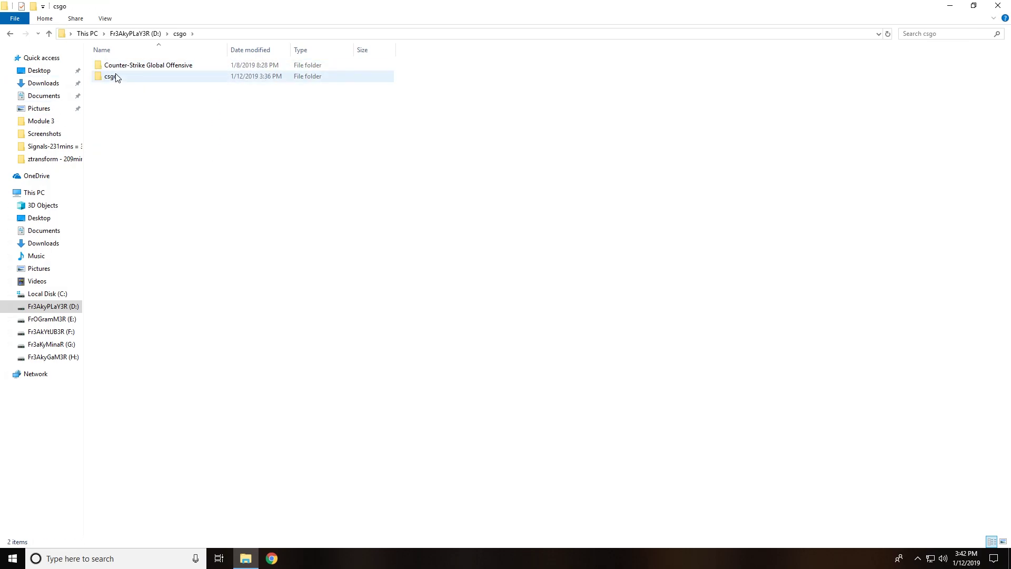
left_click(115, 75)
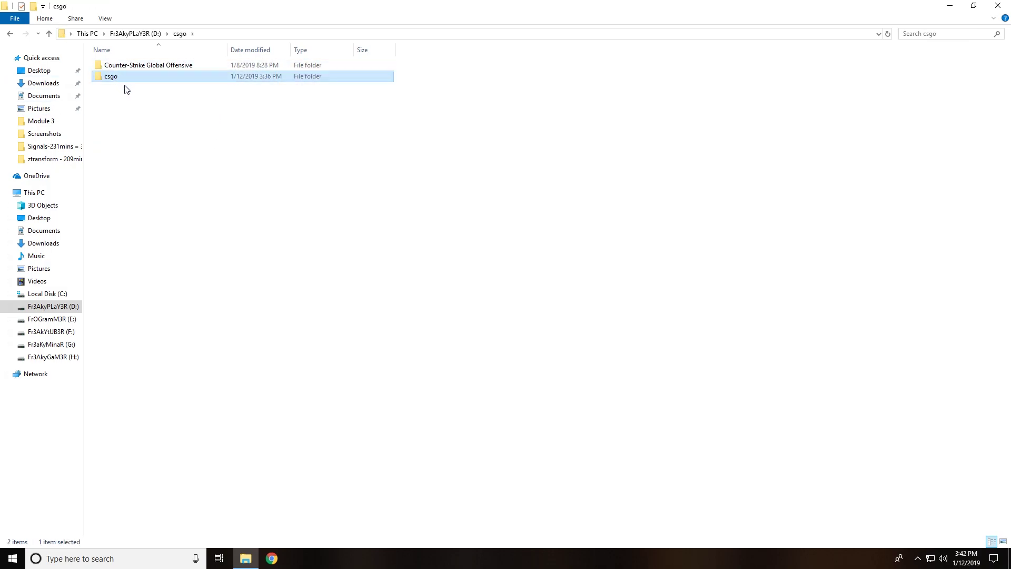
key("Delete")
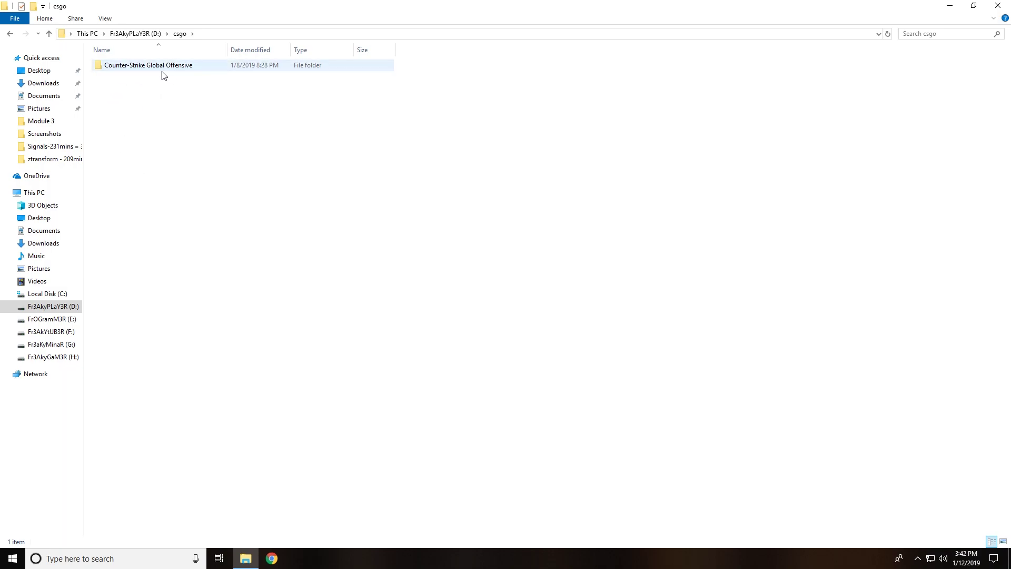
Inspect the 19 backup files in Counter-Strike Global Offensive\Disk_1.
left_click(145, 70)
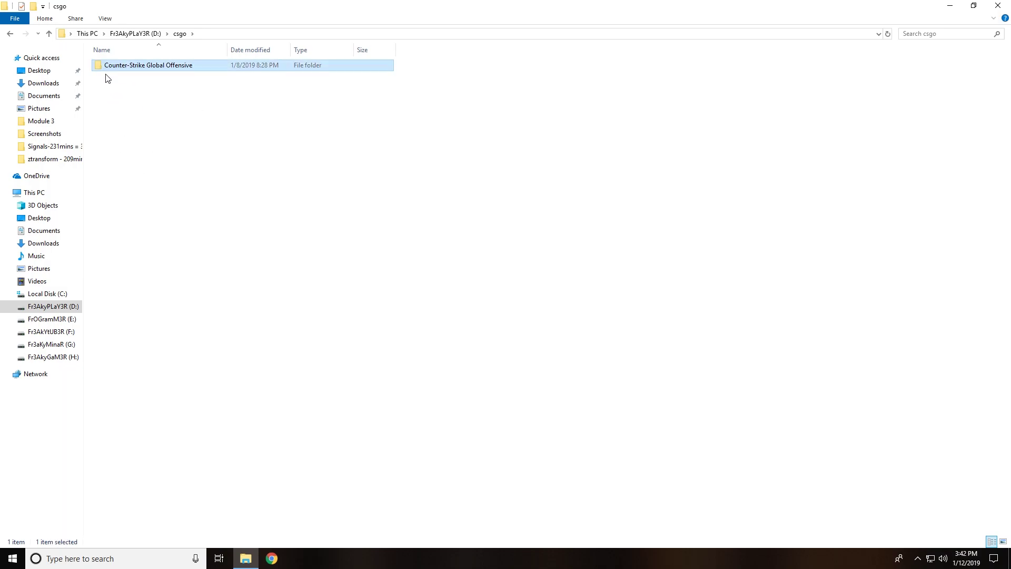
double_click(156, 65)
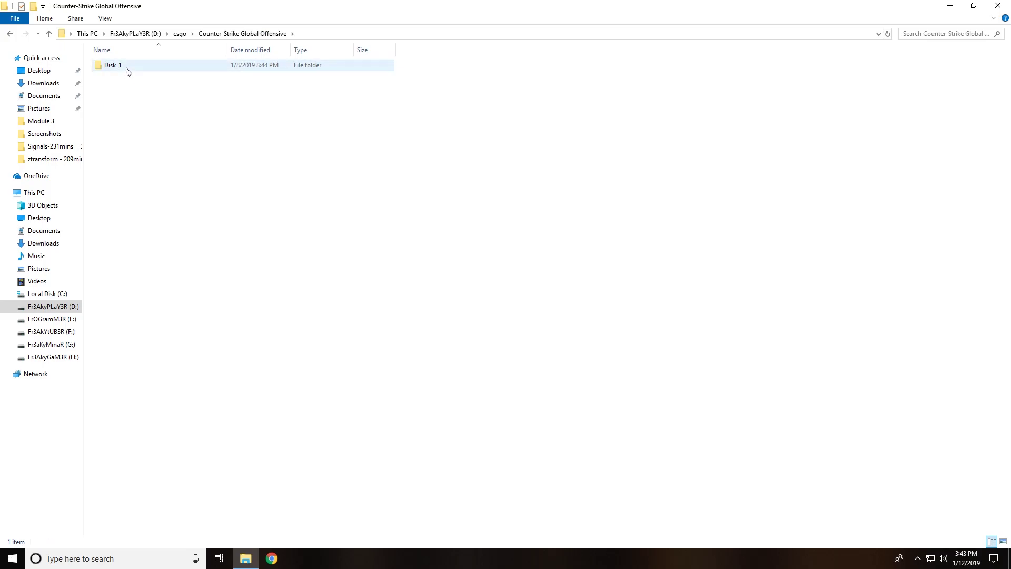
double_click(126, 65)
mouse_move(163, 390)
left_mouse_down()
mouse_move(108, 226)
mouse_move(132, 69)
left_mouse_up()
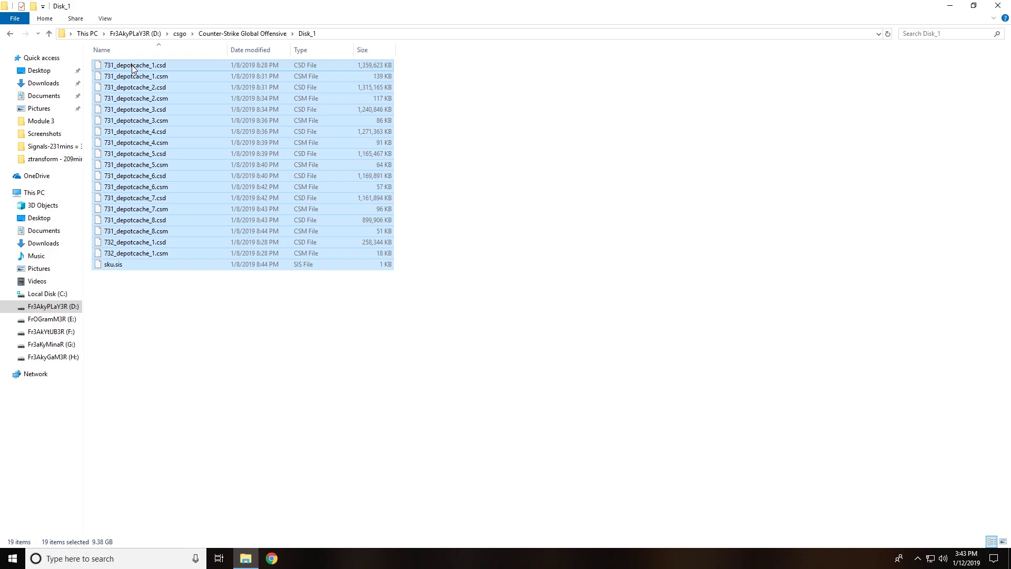
left_click(188, 402)
left_click(10, 35)
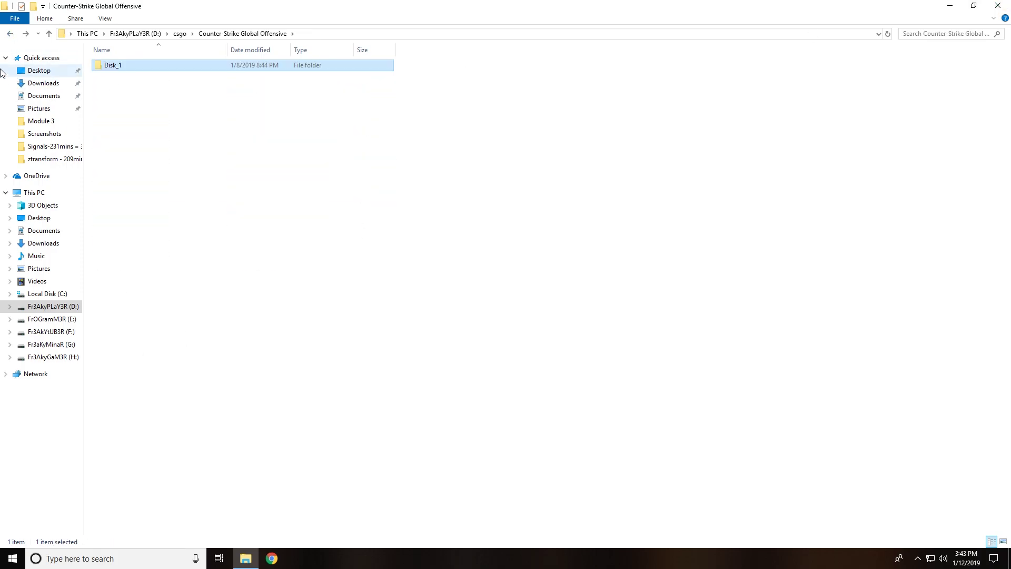
Close the File Explorer window and refresh the desktop.
left_click(10, 35)
left_click(998, 5)
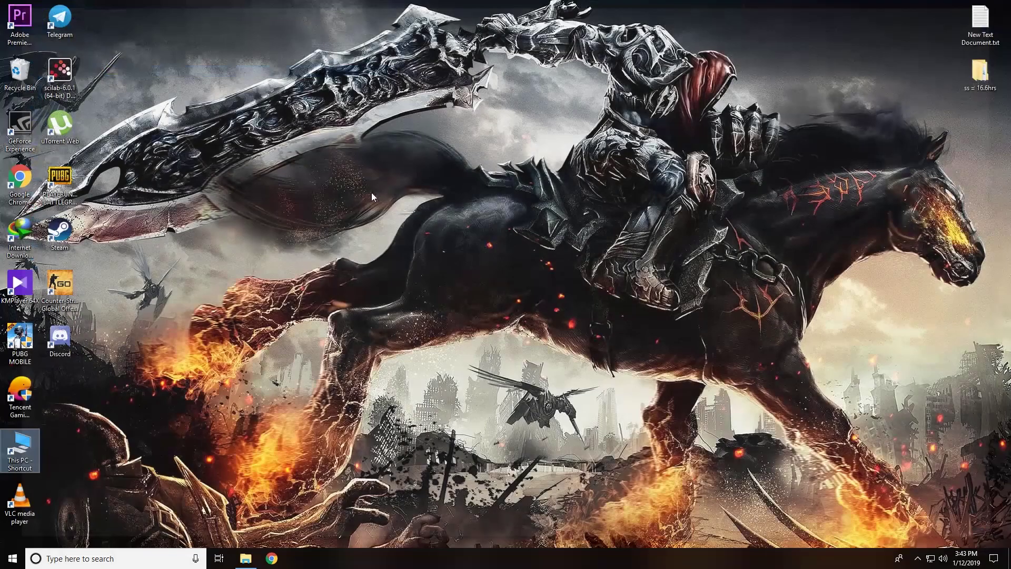
right_click(342, 154)
left_click(387, 185)
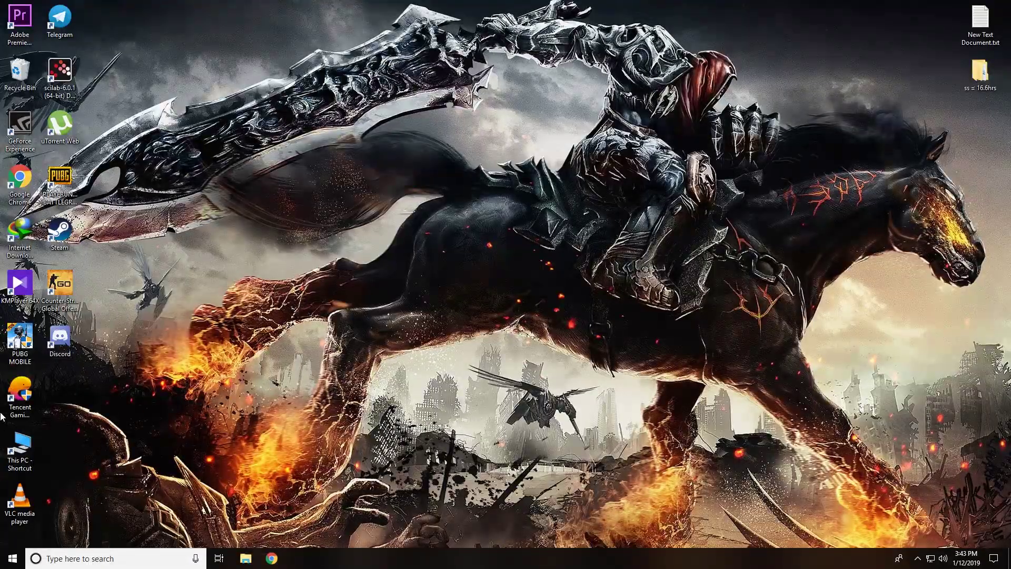
Relaunch Steam and choose 'Restore a previous backup' in Backup and Restore Games.
double_click(56, 236)
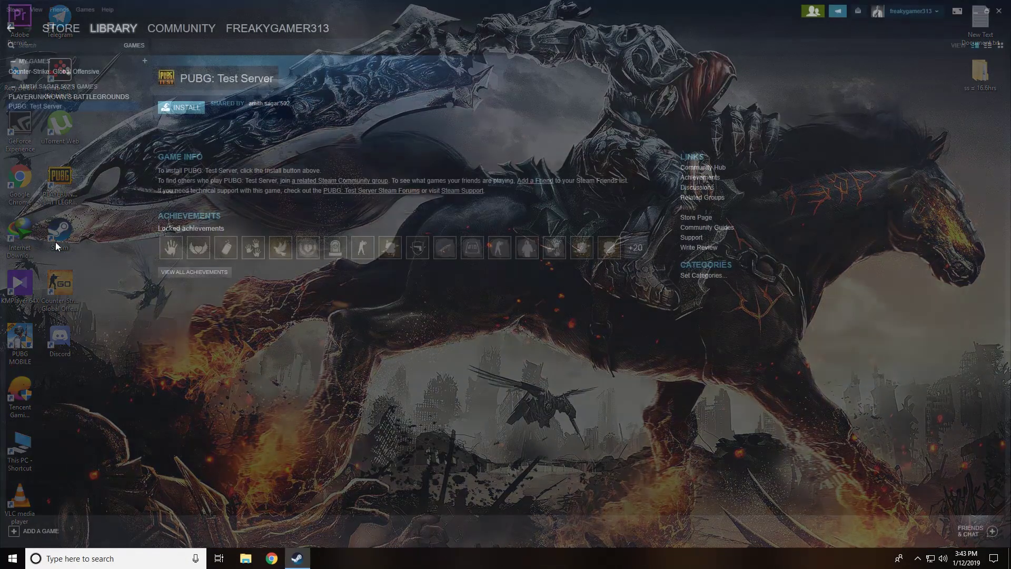
left_click(15, 10)
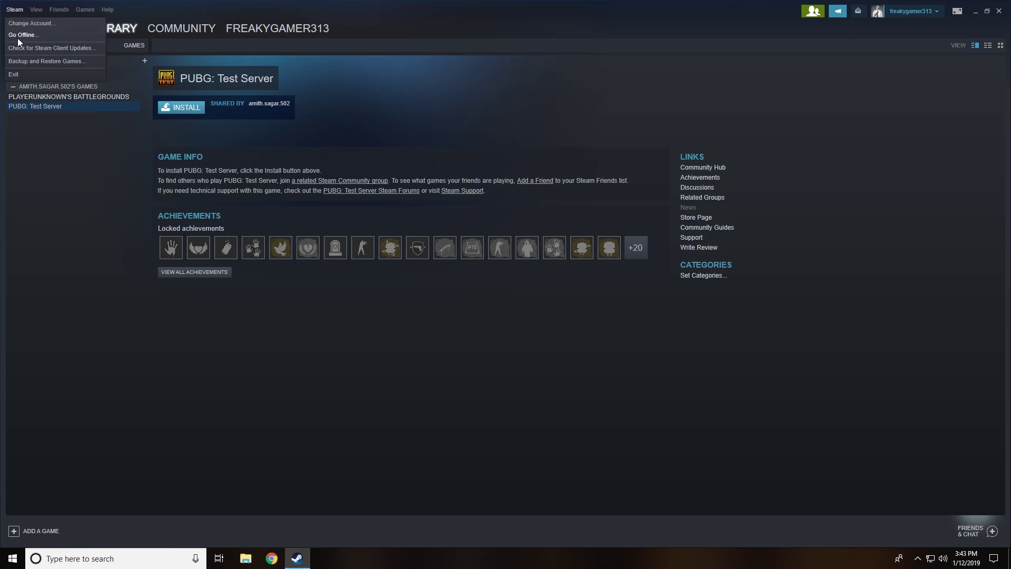
left_click(18, 62)
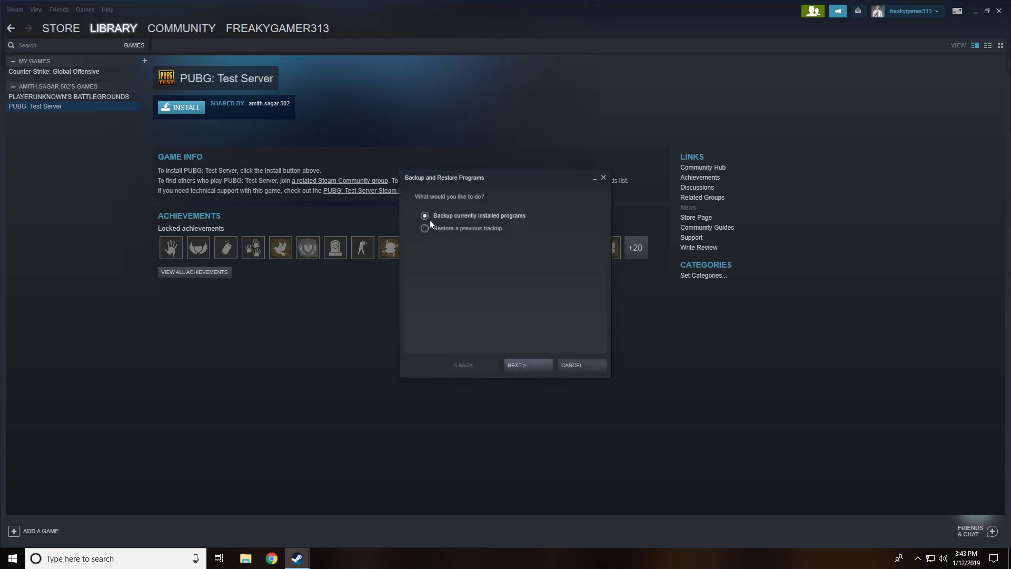
left_click(424, 229)
left_click(510, 368)
Point the restore to D:\csgo\Counter-Strike Global Offensive\ as the backup folder.
left_click(466, 267)
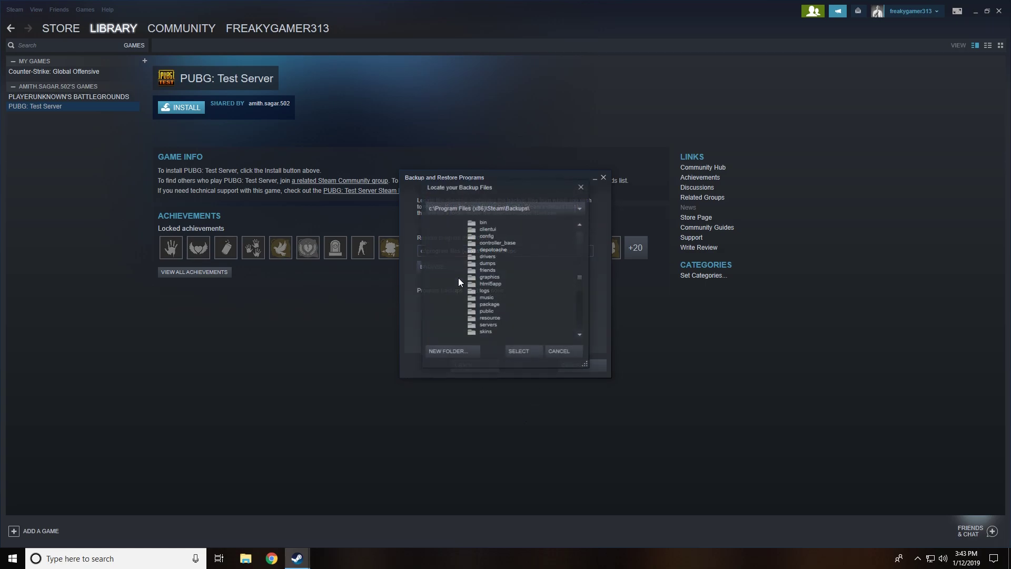
scroll(467, 273, "up", 5)
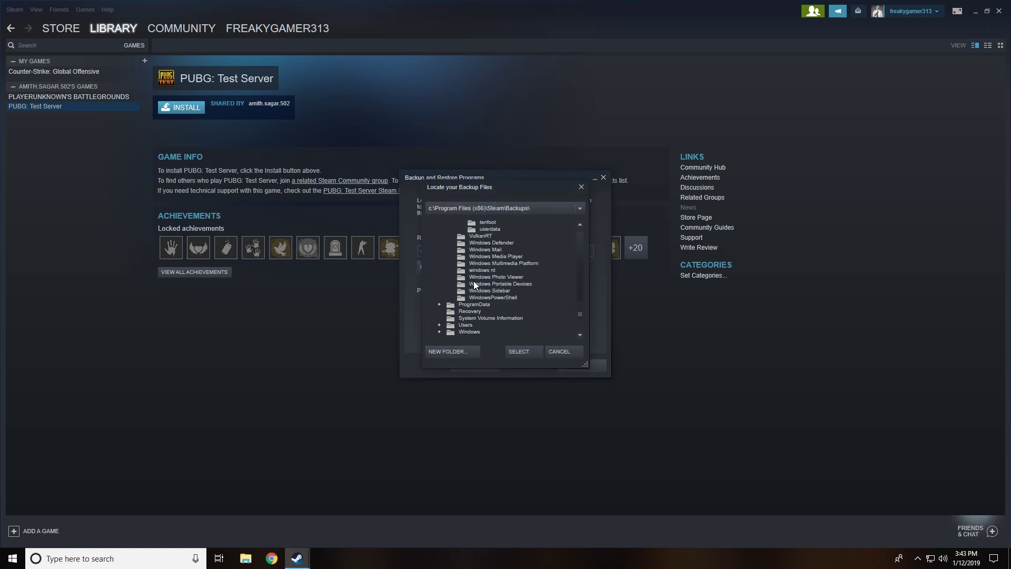
left_click(526, 207)
left_click(433, 233)
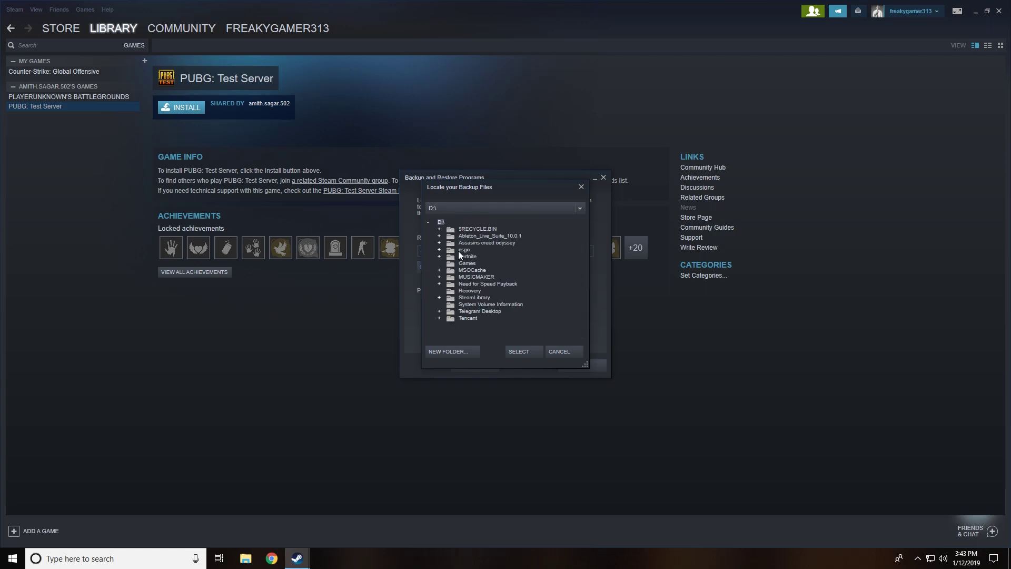
left_click(460, 250)
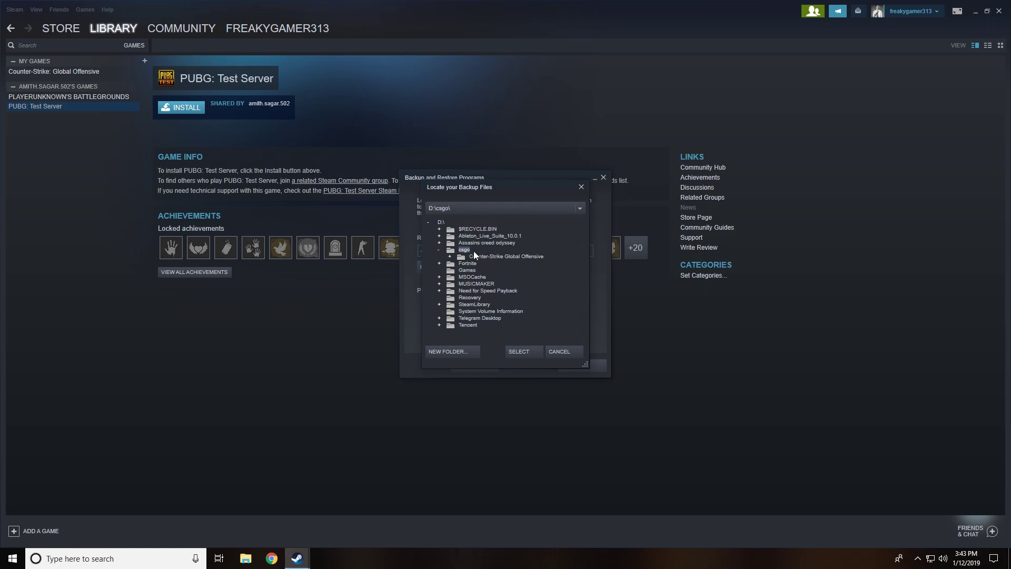
left_click(478, 255)
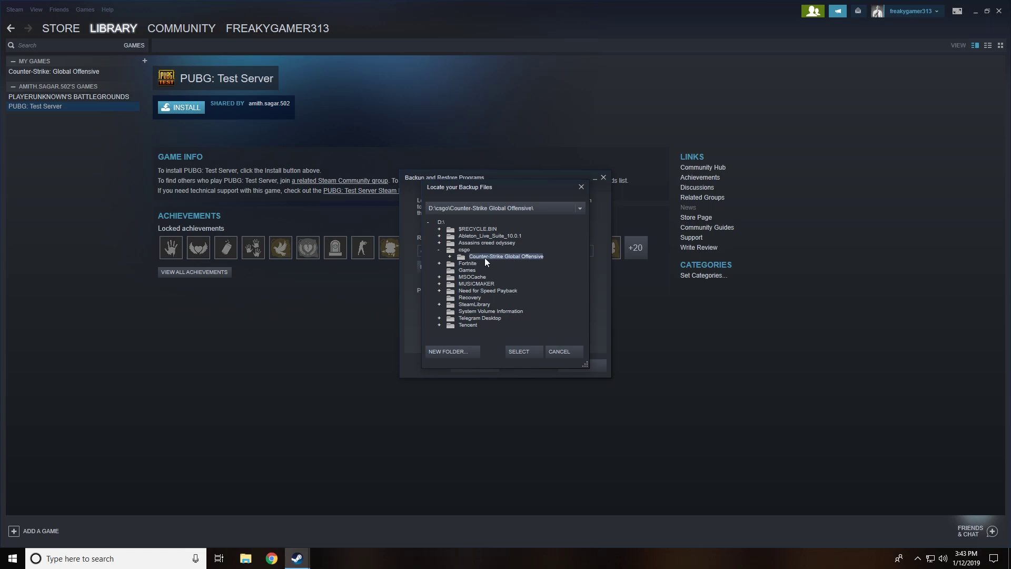
left_click(519, 352)
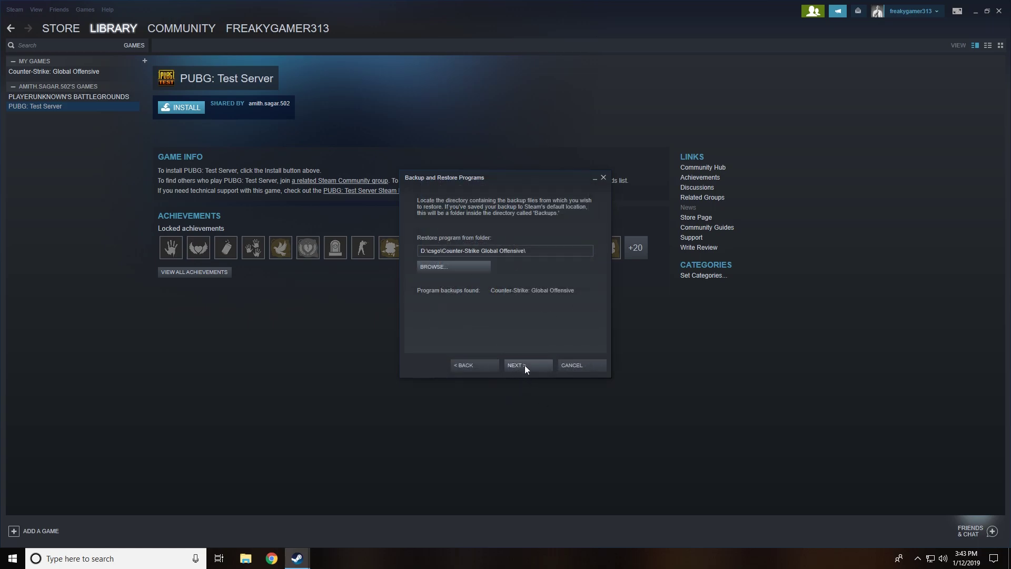
Restore Counter-Strike: Global Offensive from the found backup and finish the wizard.
left_click(524, 365)
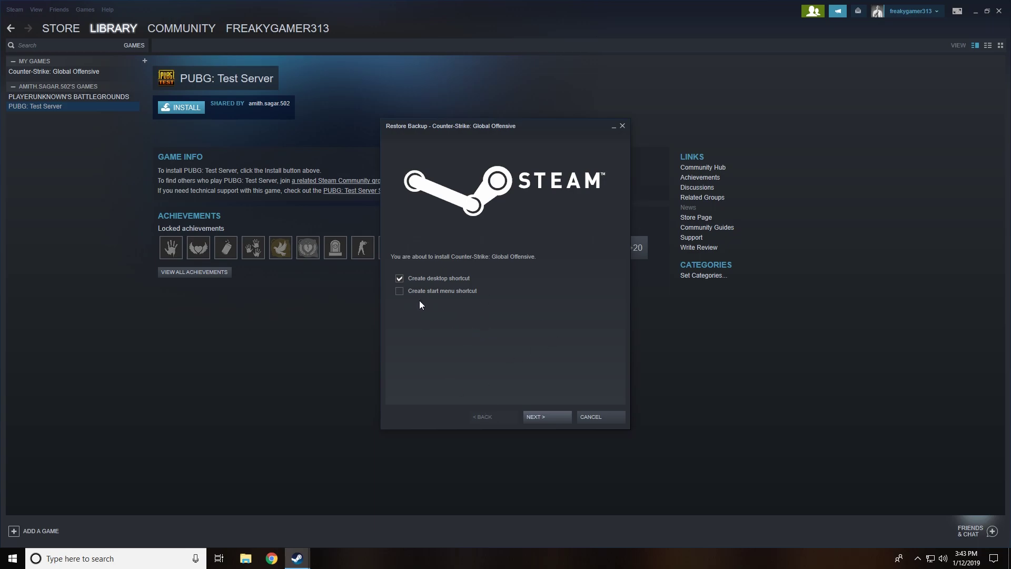
left_click(566, 419)
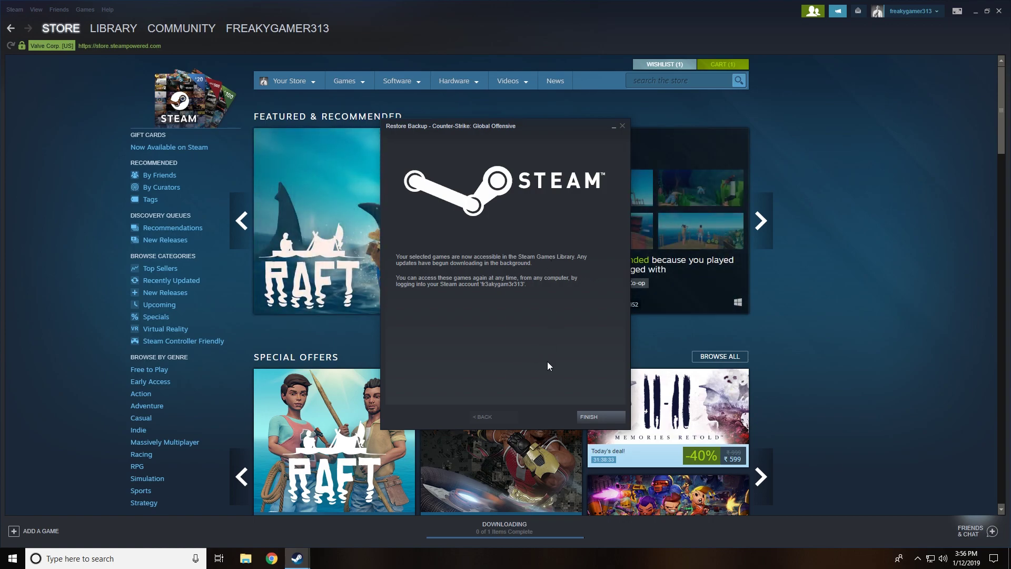
left_click(600, 417)
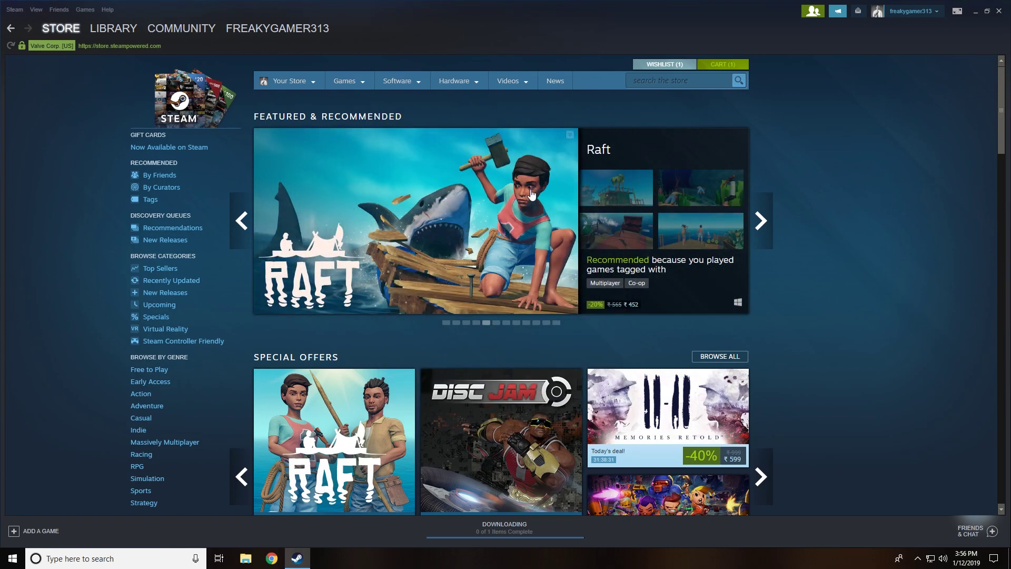
Open the Counter-Strike: Global Offensive page in the Steam library.
left_click(115, 35)
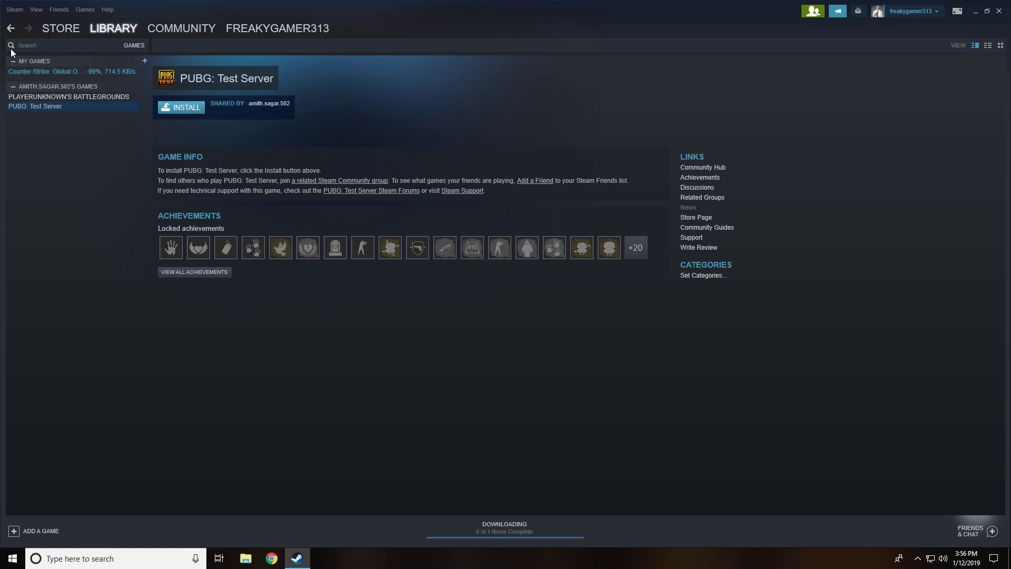
left_click(27, 71)
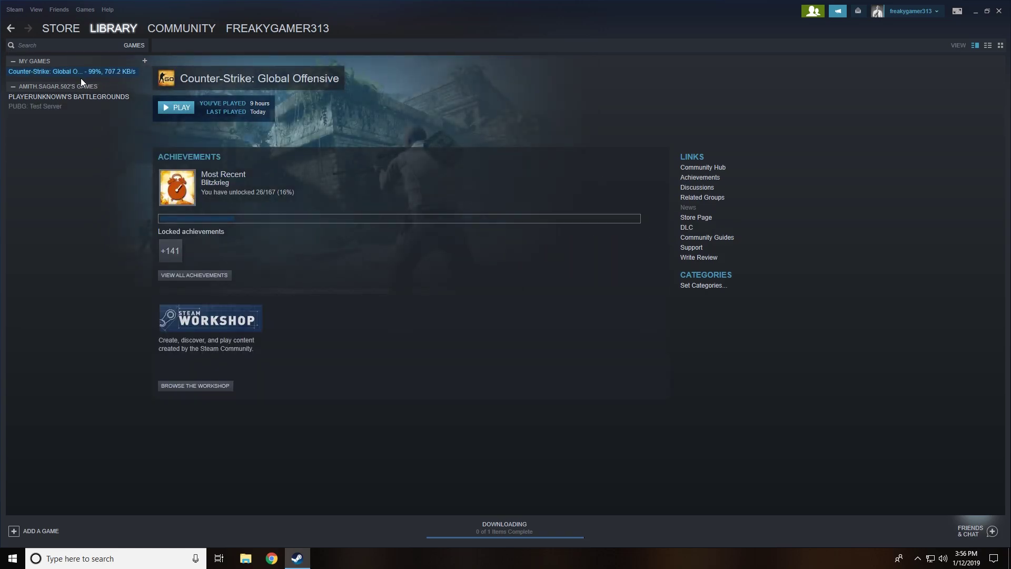